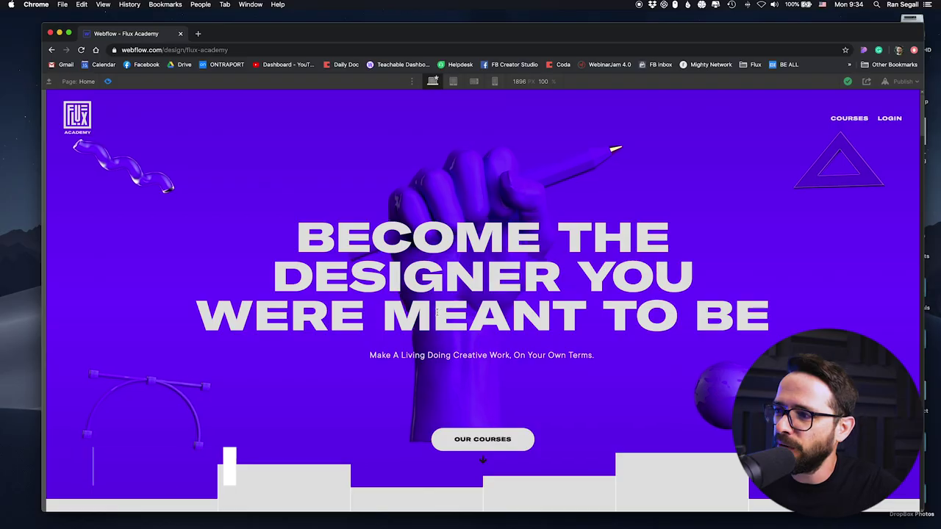
# - Scroll up and down through the homepage sections while still in preview mode
pyautogui.scroll(-5, 367, 277)
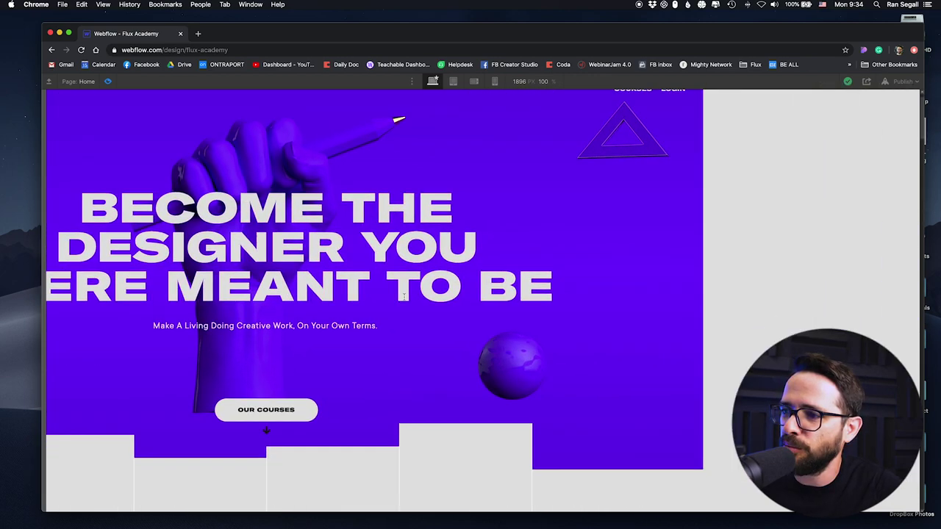
pyautogui.scroll(-10, 367, 281)
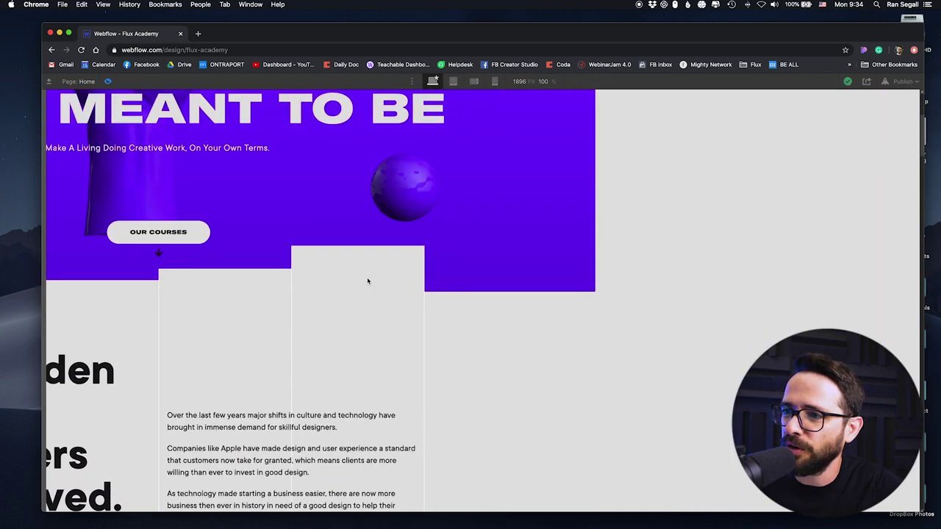
pyautogui.scroll(-10, 368, 282)
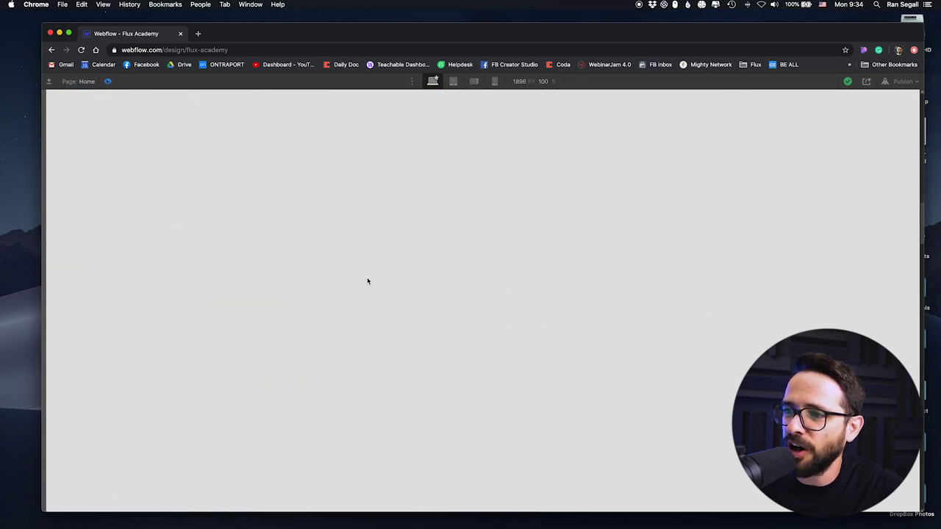
pyautogui.scroll(20, 367, 277)
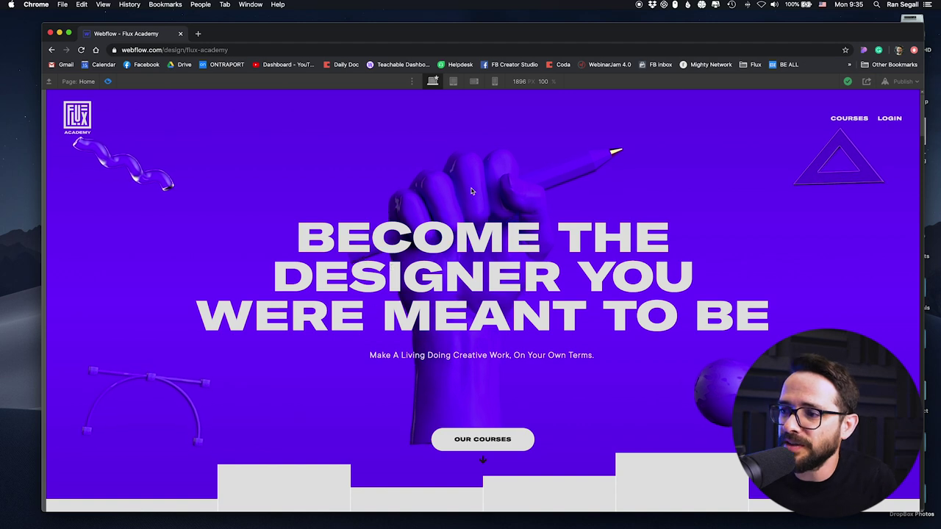
pyautogui.scroll(-15, 471, 191)
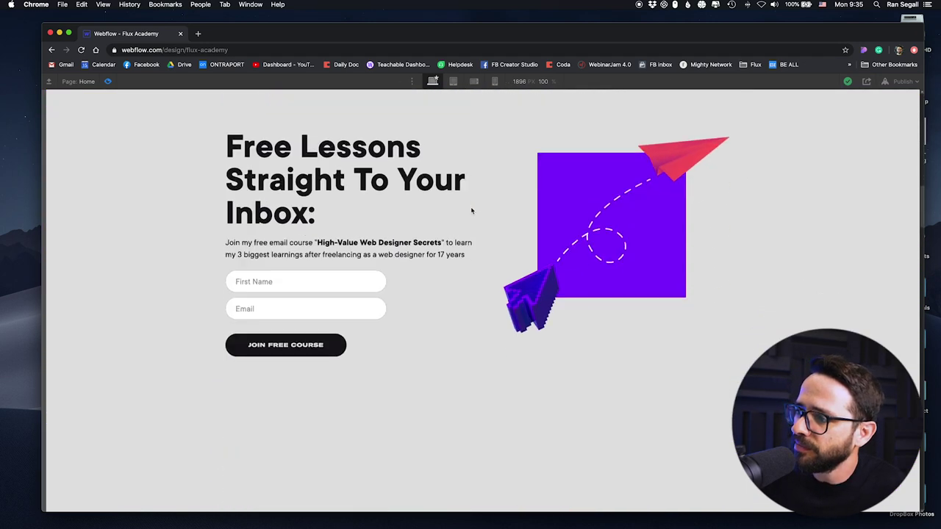
pyautogui.scroll(-15, 471, 211)
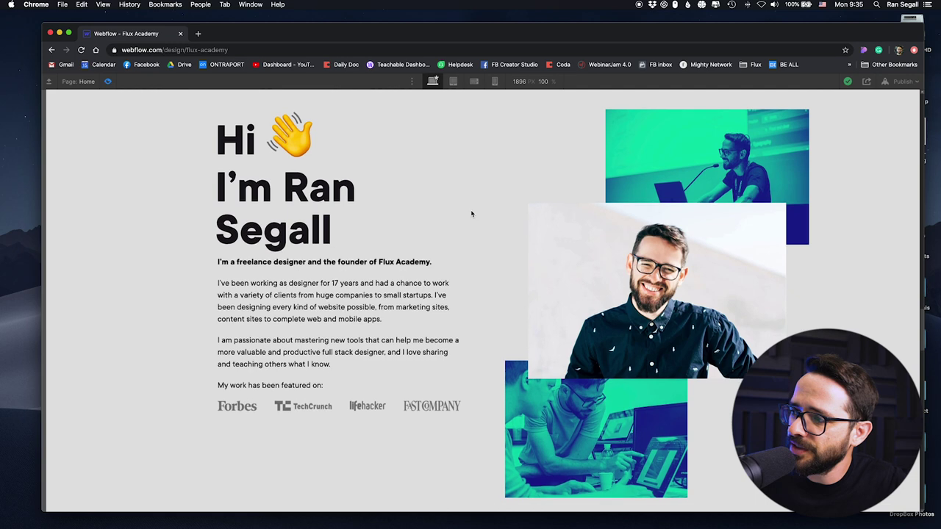
pyautogui.scroll(-10, 471, 212)
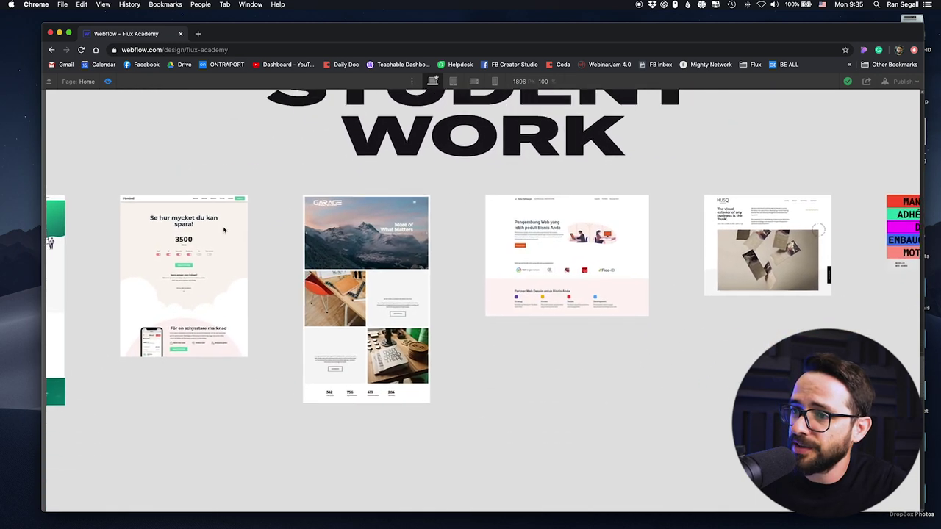
pyautogui.scroll(1, 224, 230)
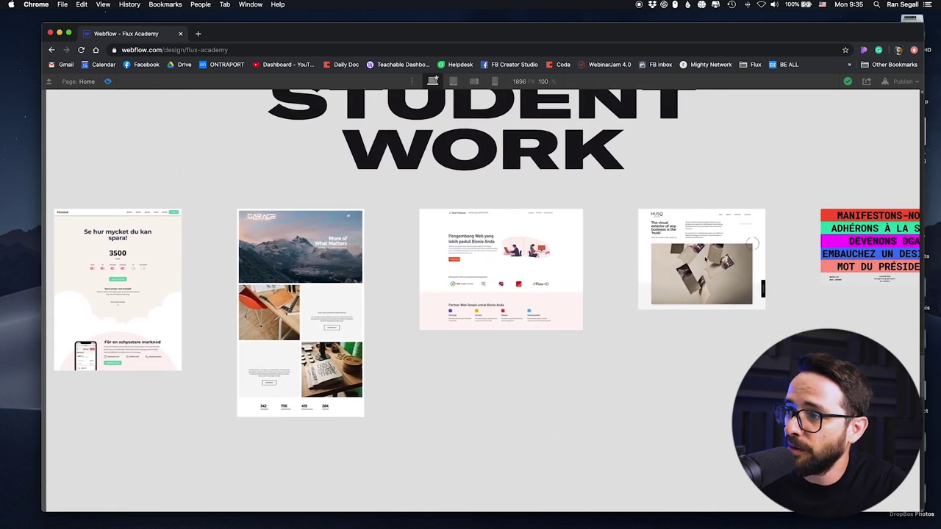
pyautogui.scroll(-1, 785, 238)
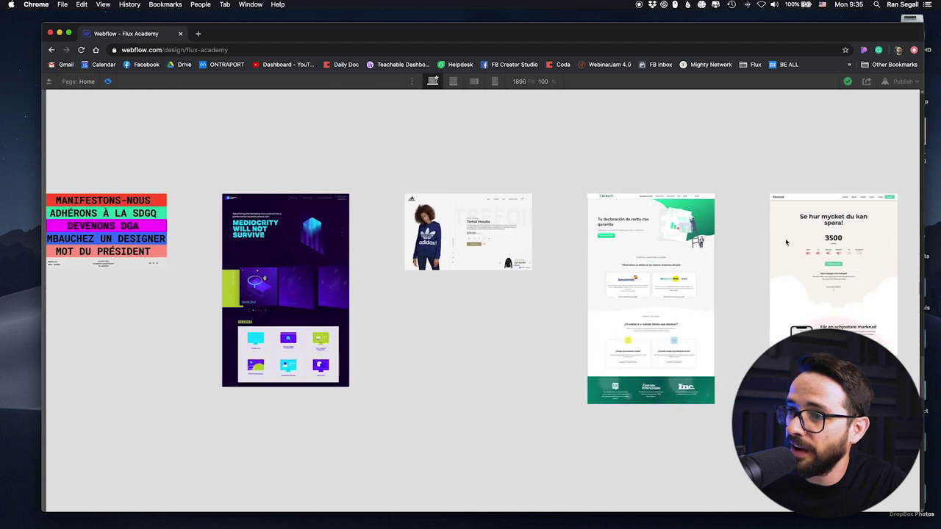
pyautogui.scroll(1, 784, 238)
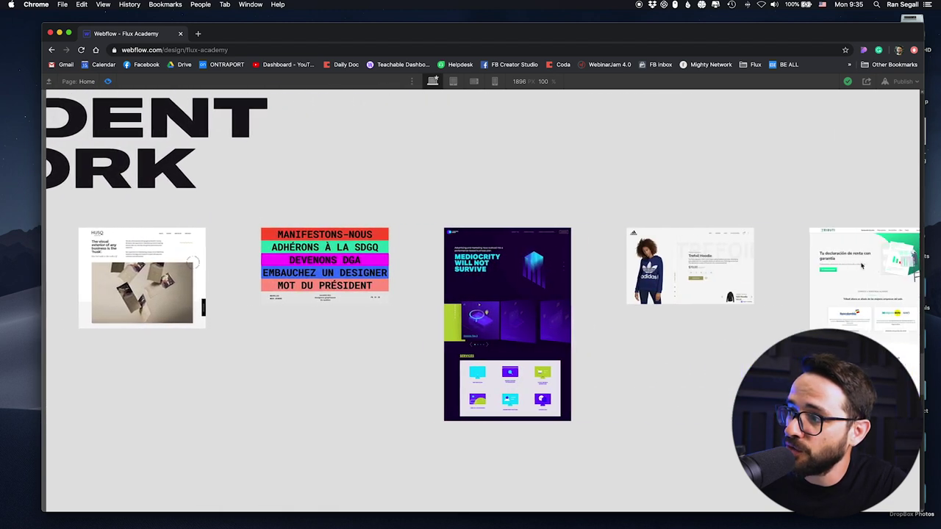
pyautogui.scroll(2, 661, 260)
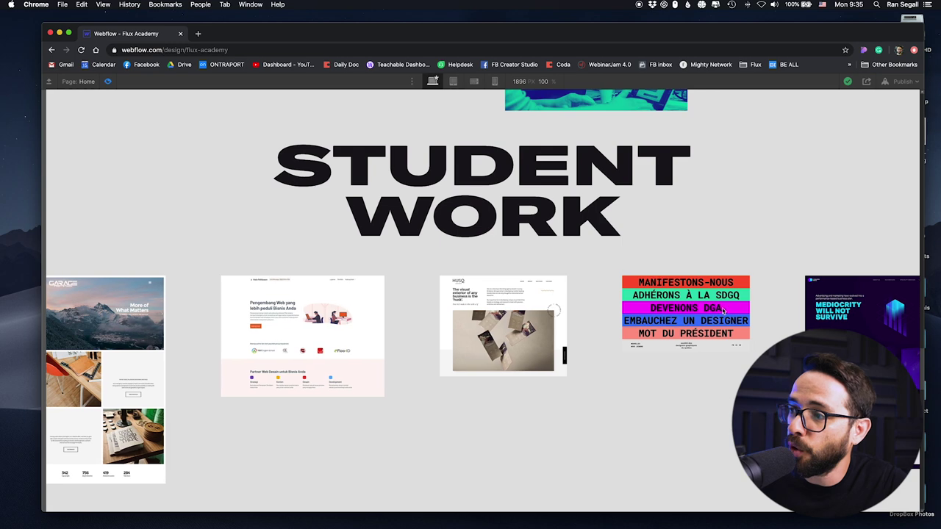
pyautogui.scroll(-10, 593, 282)
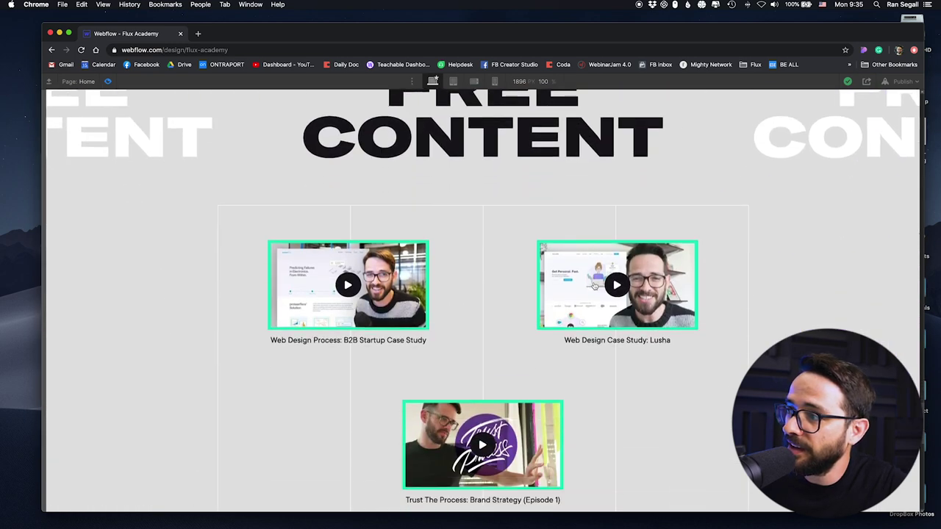
pyautogui.scroll(10, 593, 284)
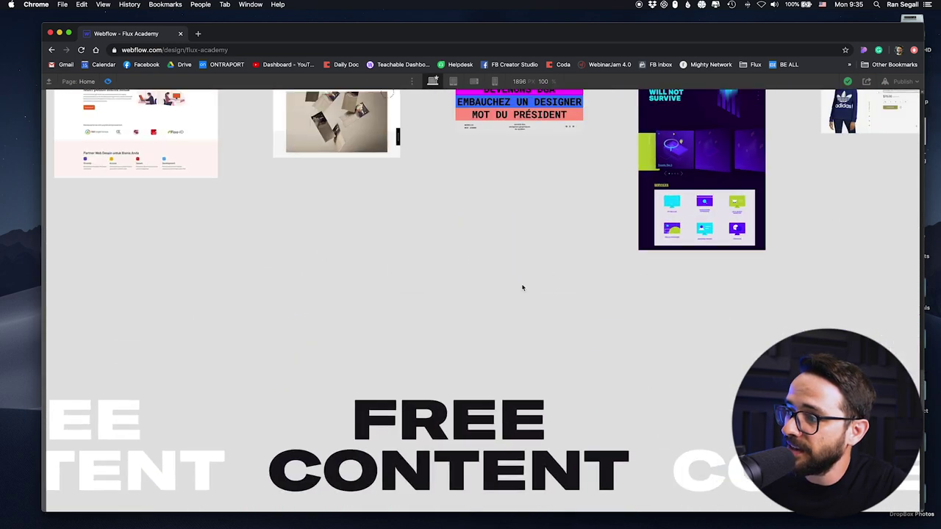
pyautogui.scroll(-2, 522, 288)
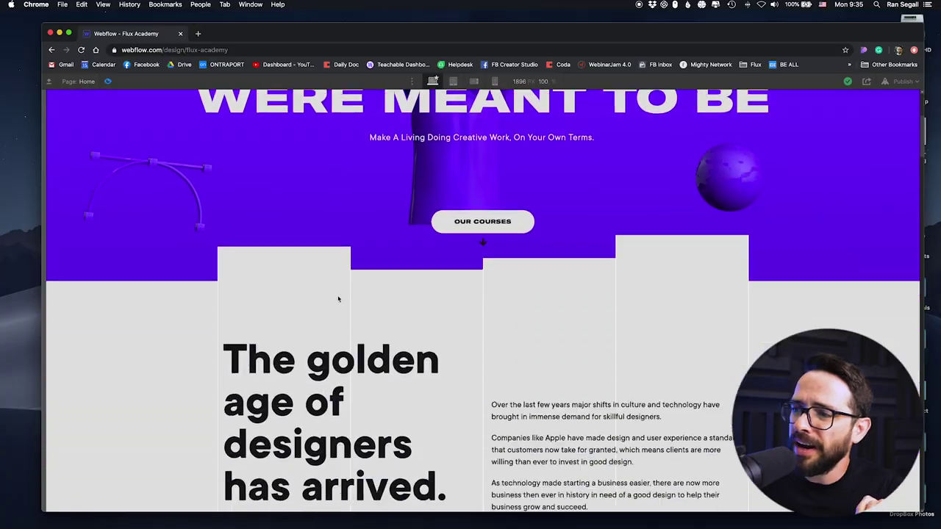
pyautogui.scroll(-3, 338, 297)
pyautogui.scroll(3, 382, 286)
pyautogui.scroll(3, 455, 242)
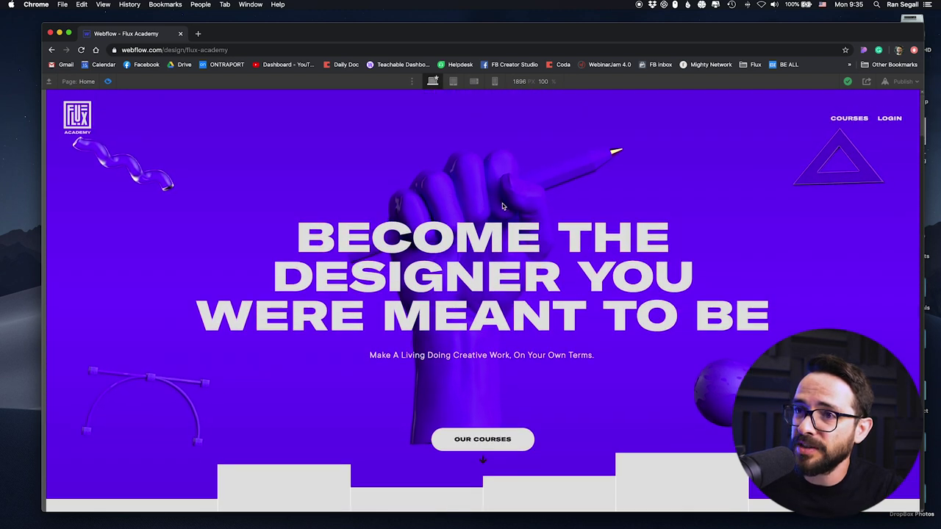
# - Exit preview and view the page at the Desktop breakpoint, down to the Student Work carousel
pyautogui.press('super+shift+p')
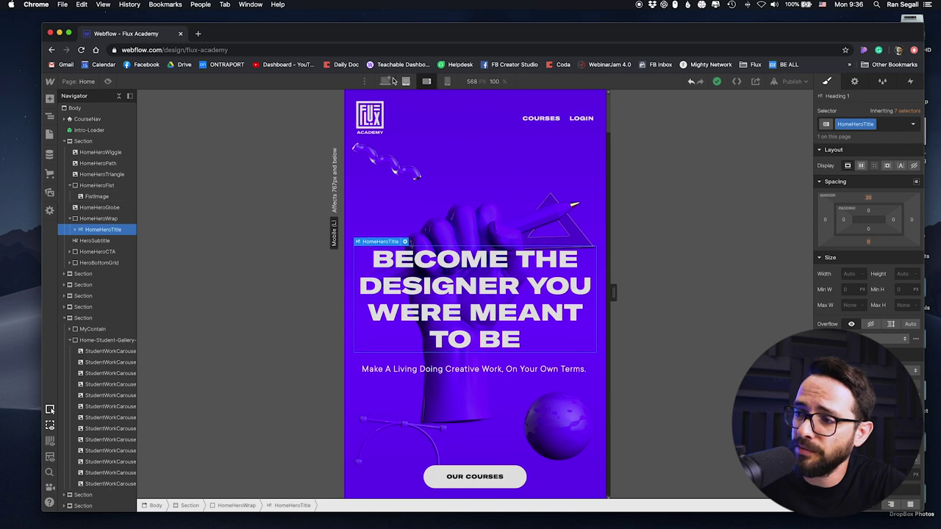
pyautogui.click(385, 80)
pyautogui.scroll(-15, 392, 120)
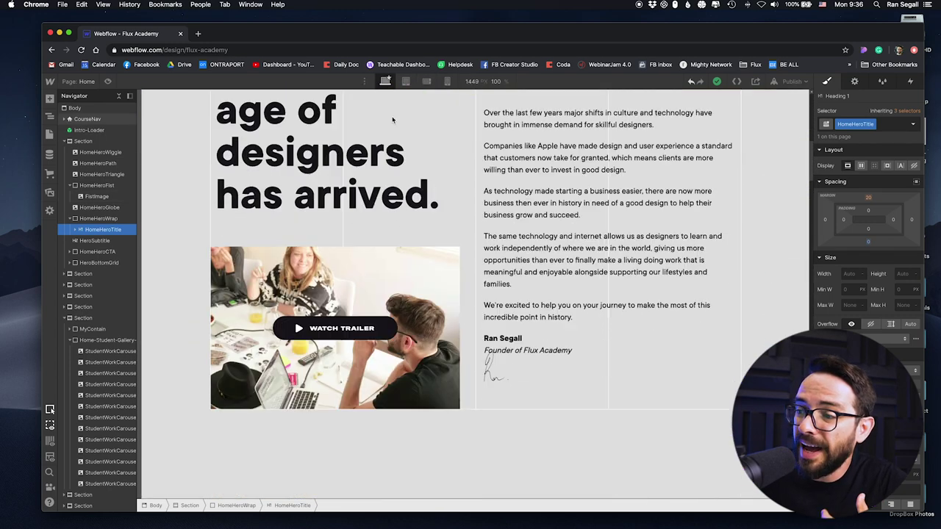
pyautogui.scroll(-20, 393, 121)
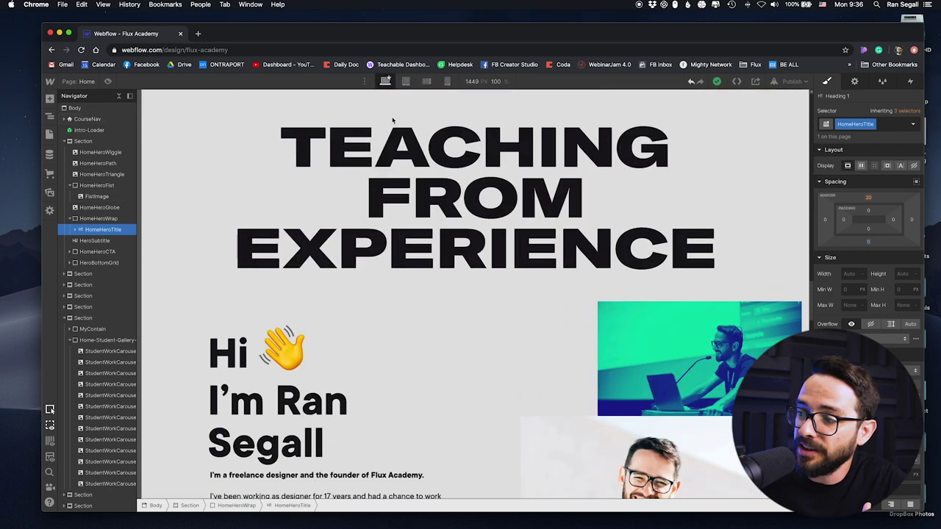
pyautogui.scroll(-12, 393, 123)
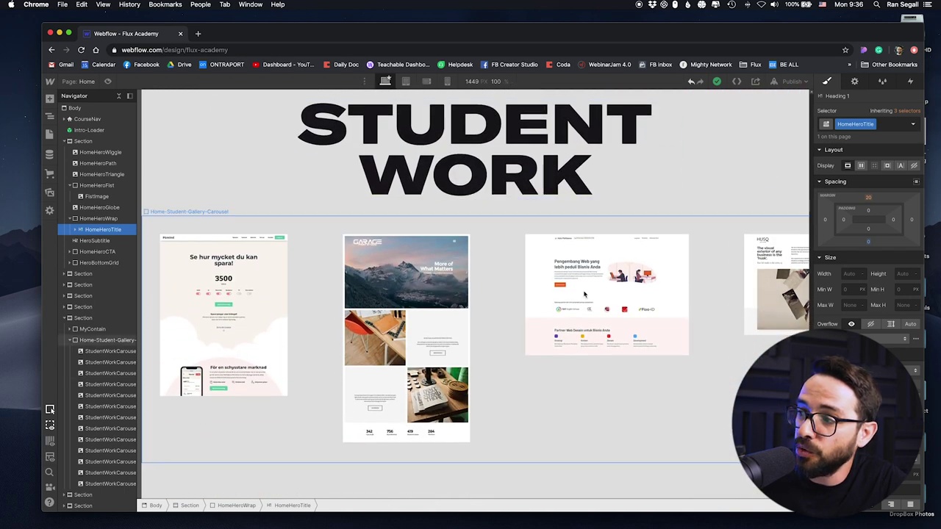
# - Scroll past the Student Work carousel to the Free Content cards, including 'Web Design Case Study: Lusha'
pyautogui.scroll(-10, 731, 290)
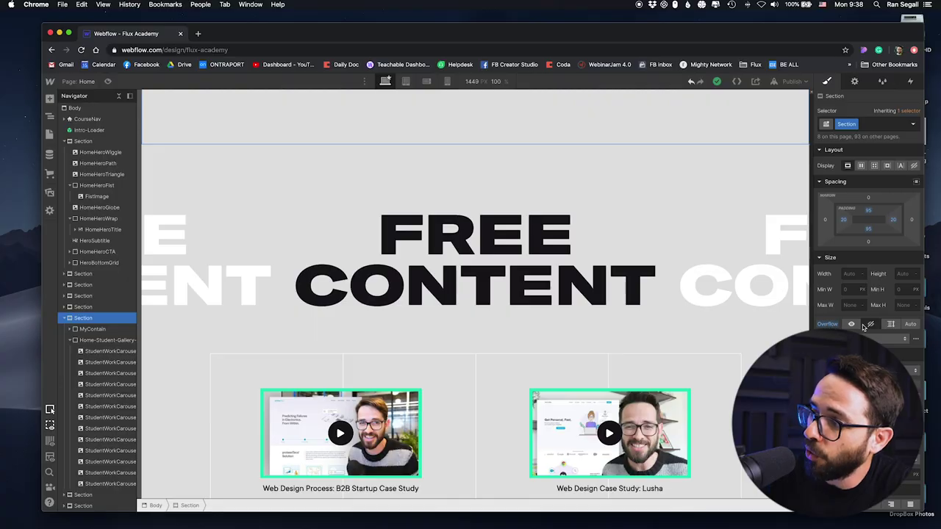
# - Scroll to the 'Trust The Process' and 'Getting Started In User Experience Design' video cards
pyautogui.scroll(-6, 426, 300)
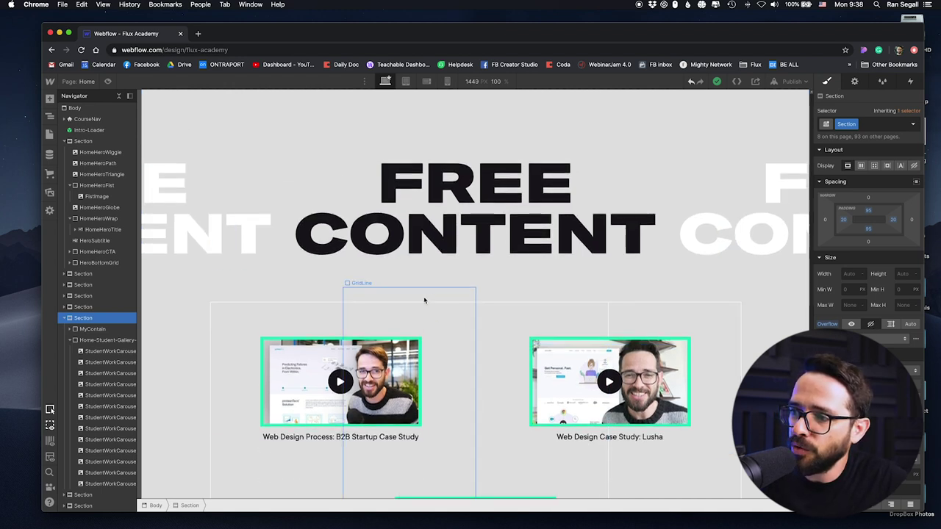
pyautogui.scroll(-5, 526, 347)
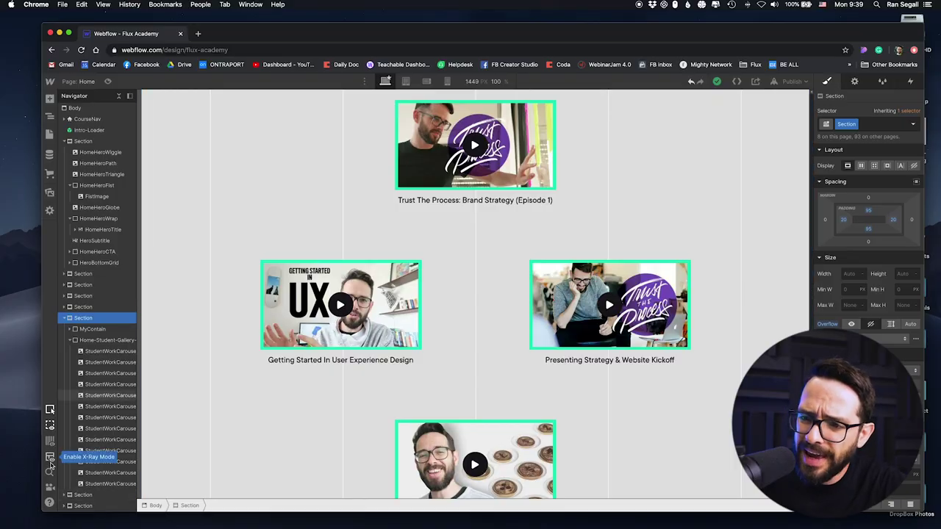
# - Turn on X-Ray mode to outline every element's boundaries in greyscale
pyautogui.click(50, 458)
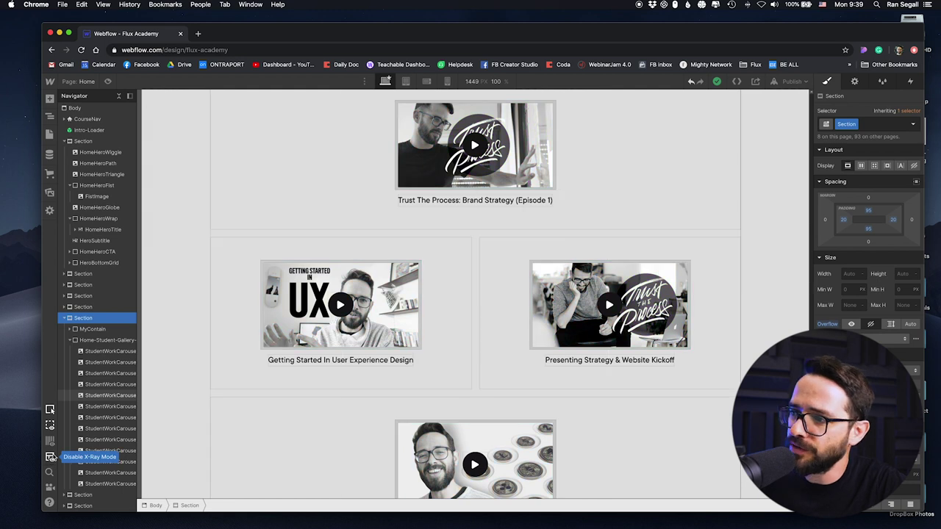
pyautogui.scroll(5, 441, 260)
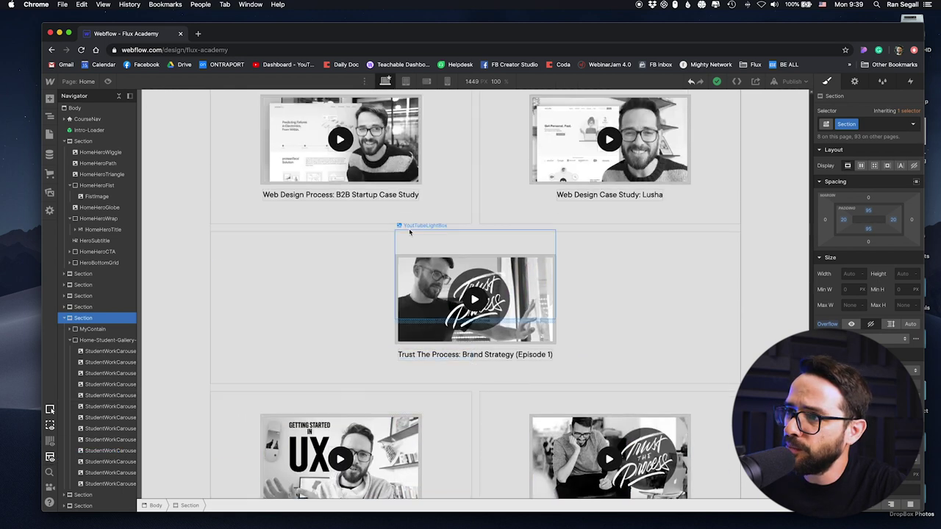
pyautogui.scroll(5, 605, 143)
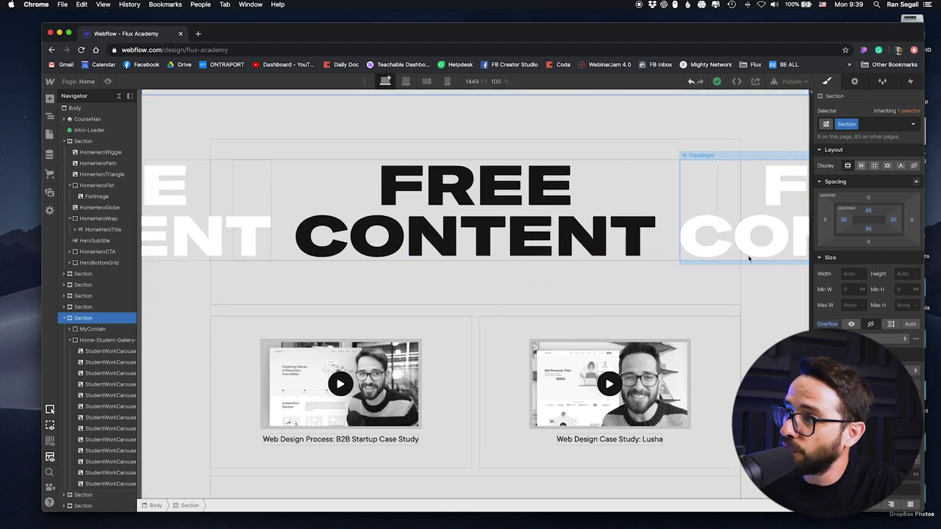
pyautogui.scroll(6, 672, 133)
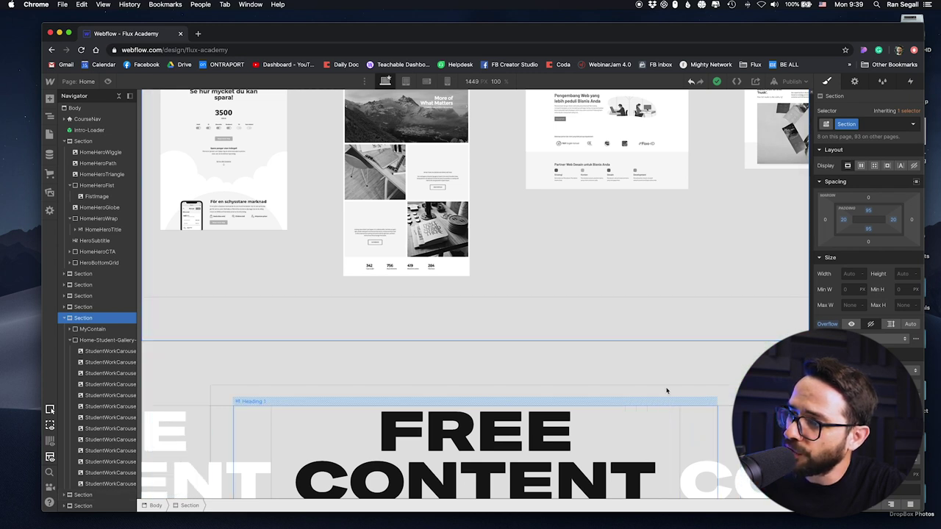
pyautogui.scroll(-4, 666, 388)
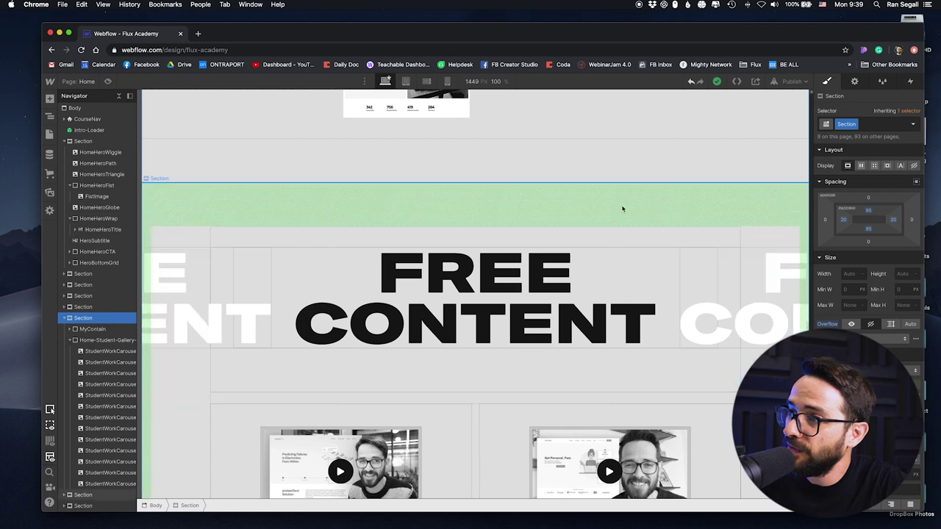
# - Inspect the outlined sections, then select the TripleRight heading beside 'FREE CONTENT'
pyautogui.scroll(10, 665, 286)
pyautogui.scroll(10, 652, 246)
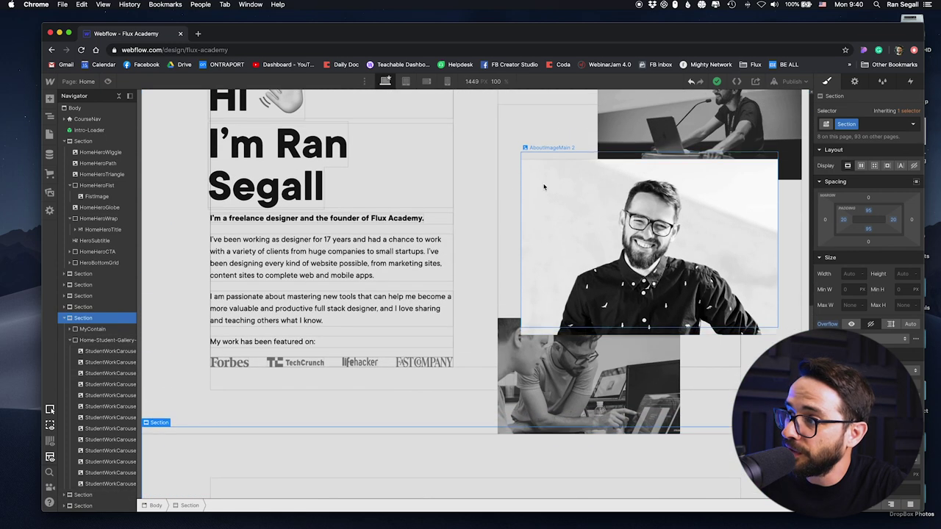
pyautogui.scroll(10, 670, 279)
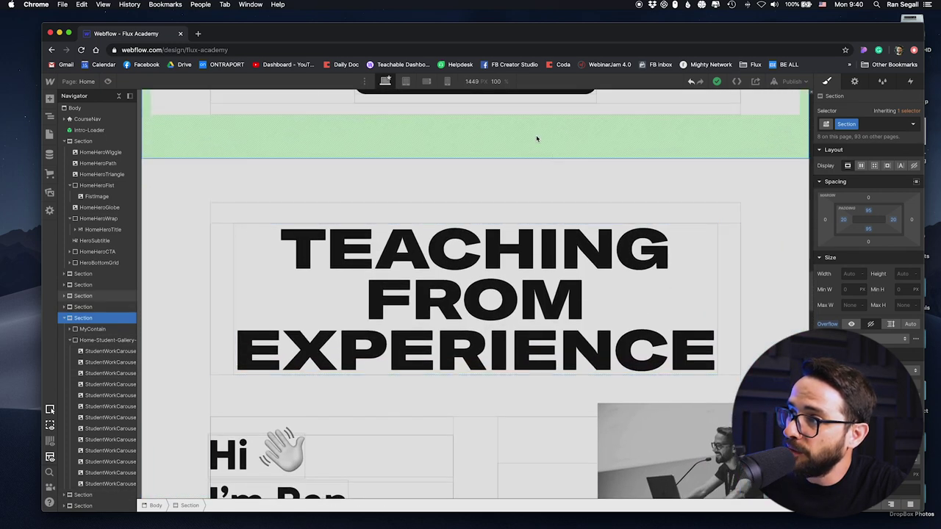
pyautogui.scroll(10, 717, 167)
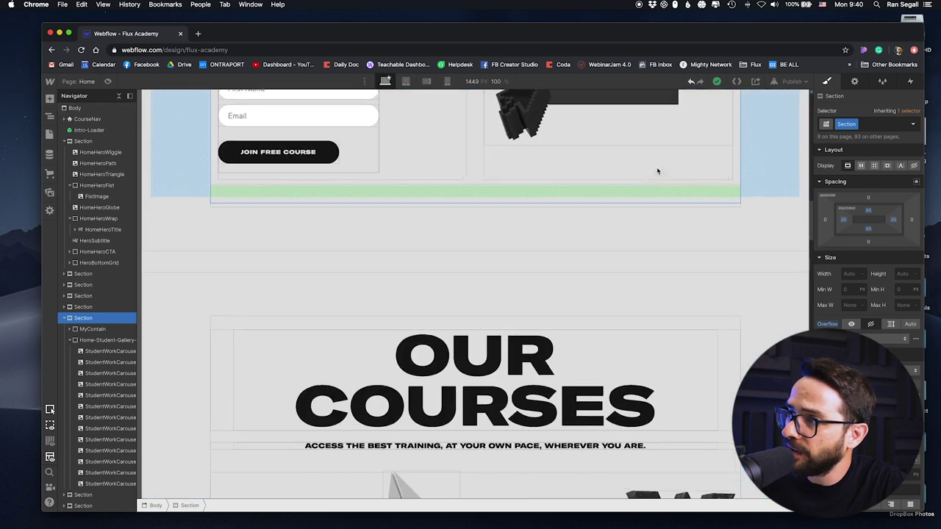
pyautogui.scroll(10, 651, 198)
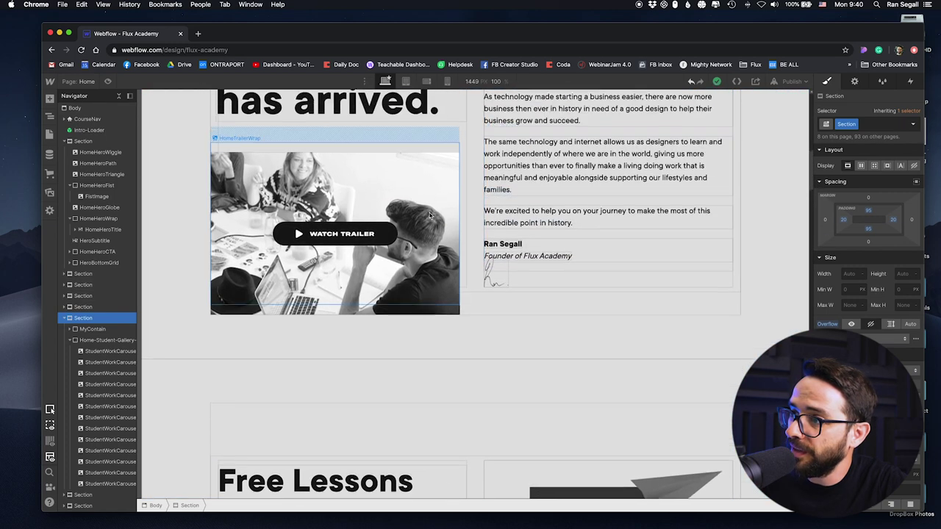
pyautogui.scroll(2, 695, 204)
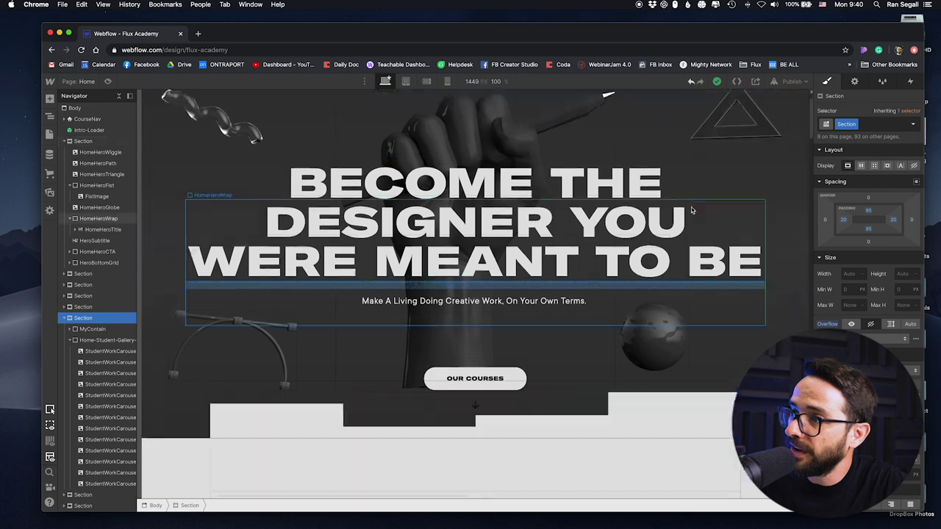
pyautogui.scroll(-15, 687, 213)
pyautogui.scroll(3, 682, 219)
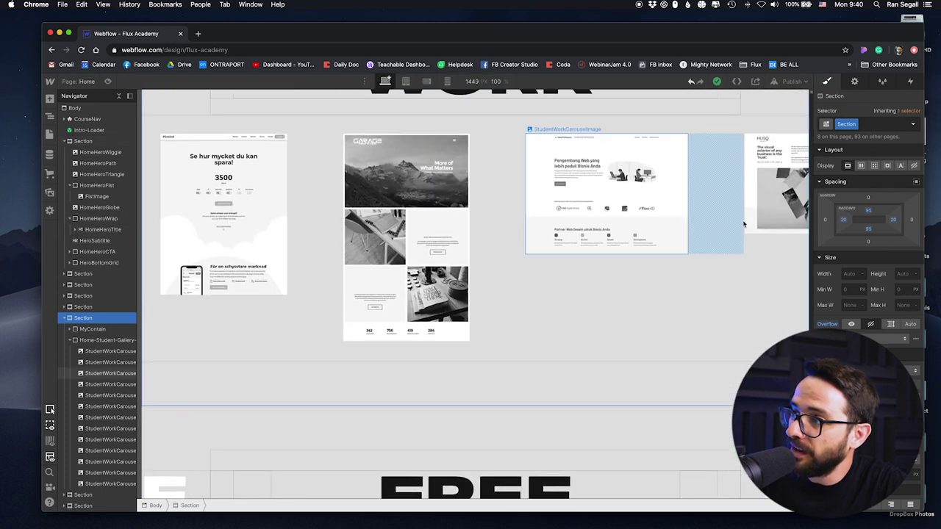
pyautogui.scroll(-6, 730, 275)
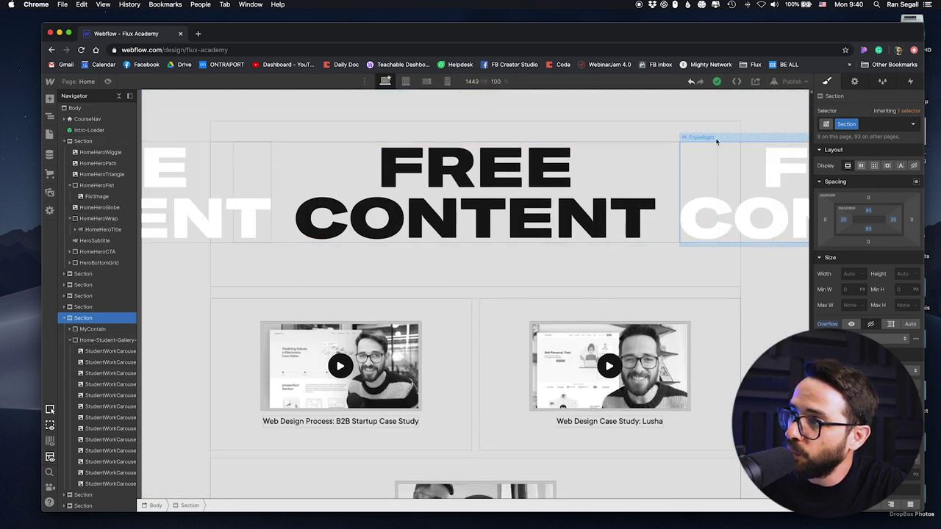
pyautogui.click(764, 175)
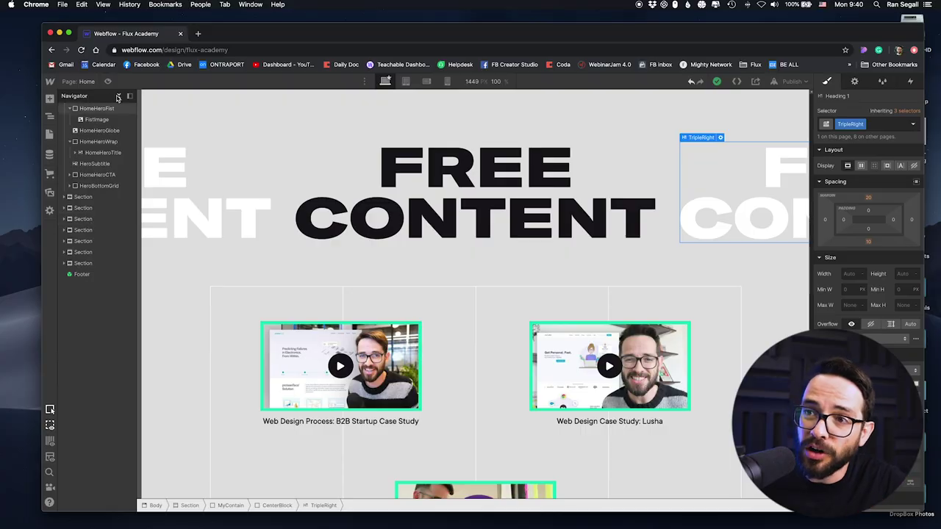
# - Collapse the Navigator to top-level elements and select the last Section above the Footer
pyautogui.click(117, 98)
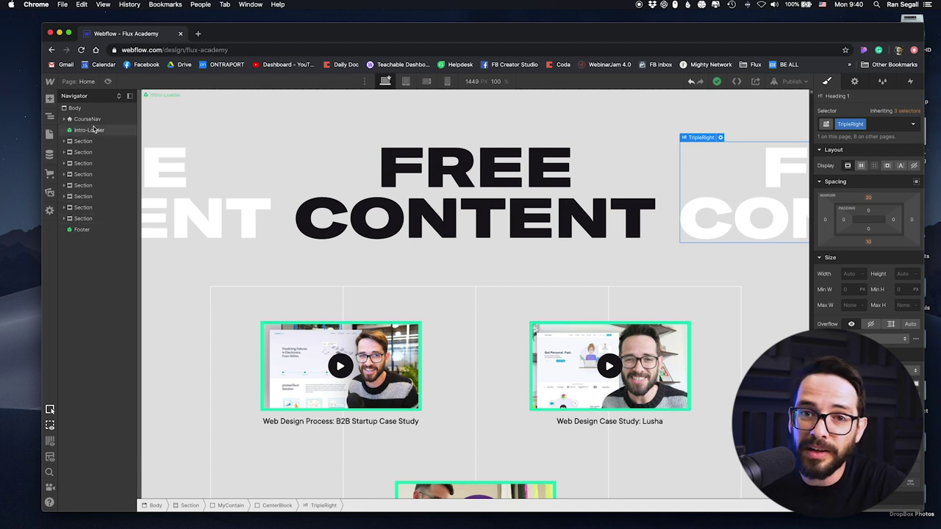
pyautogui.click(86, 219)
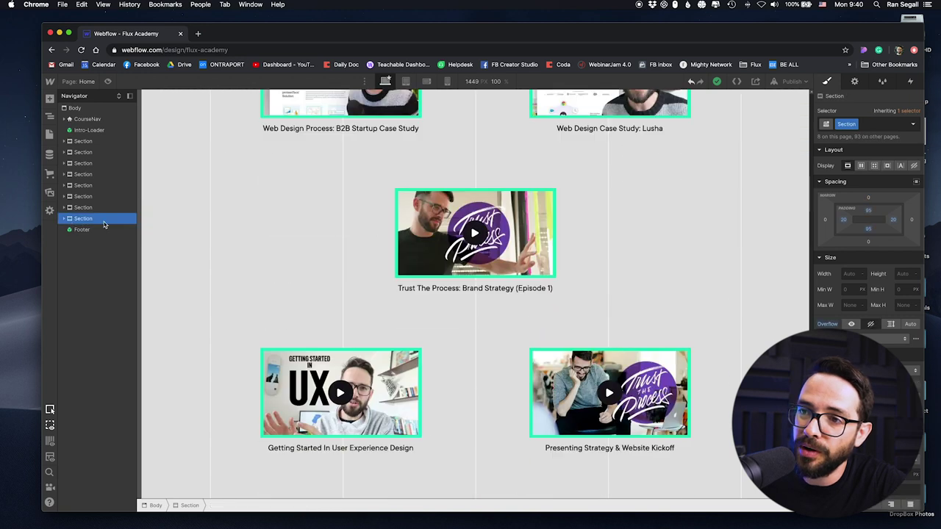